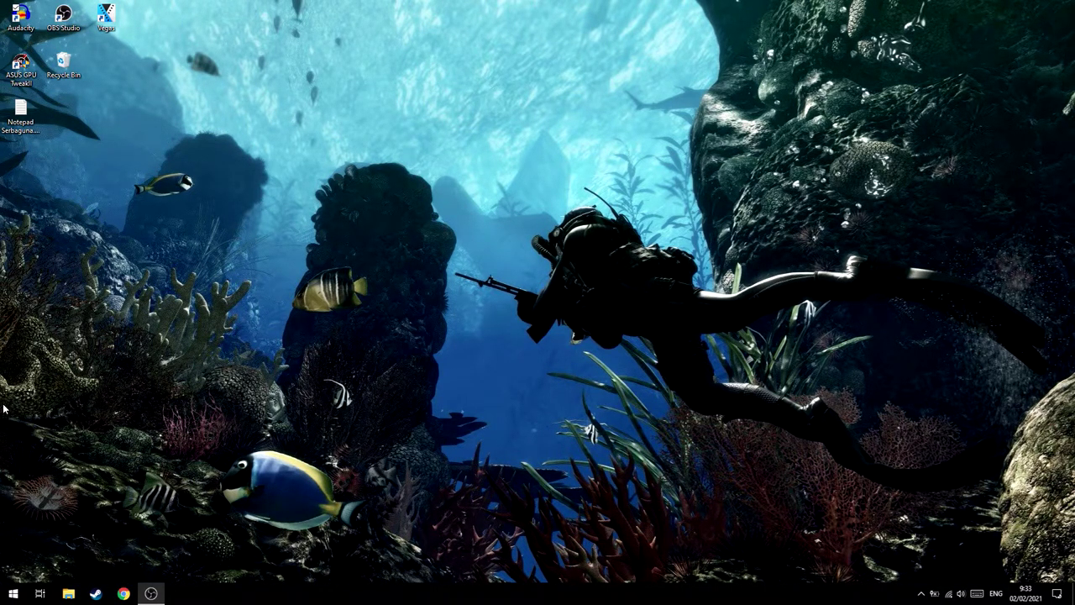
pyautogui.click(13, 593)
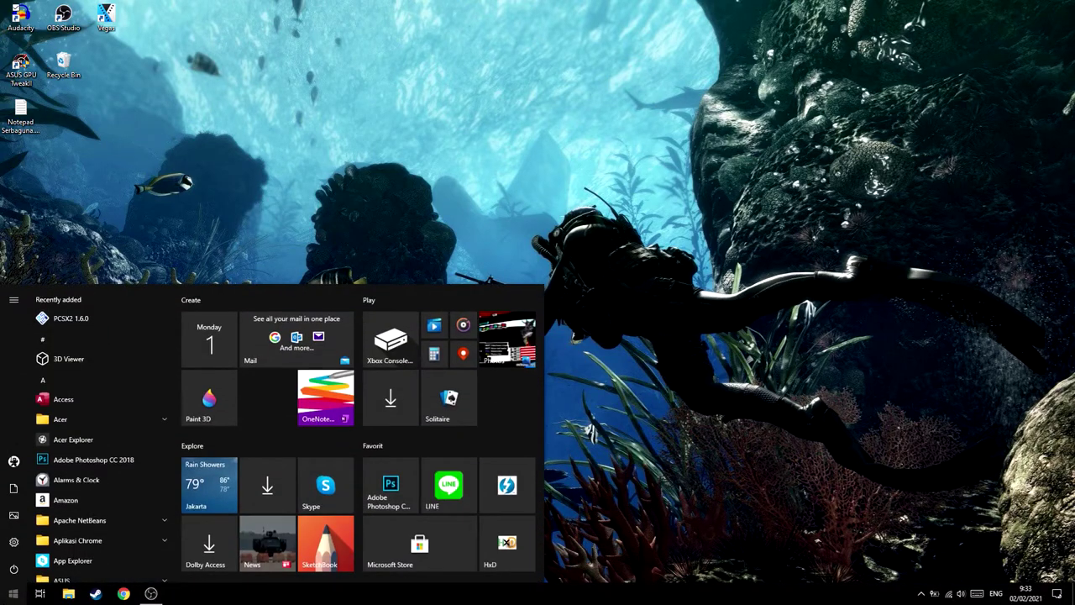
pyautogui.write('device')
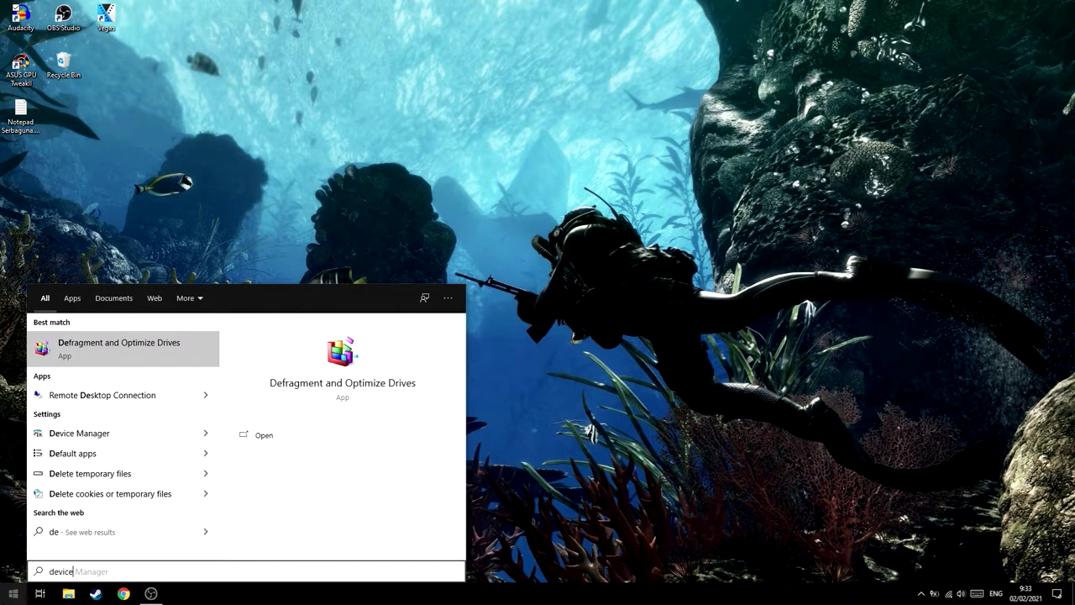
pyautogui.click(14, 593)
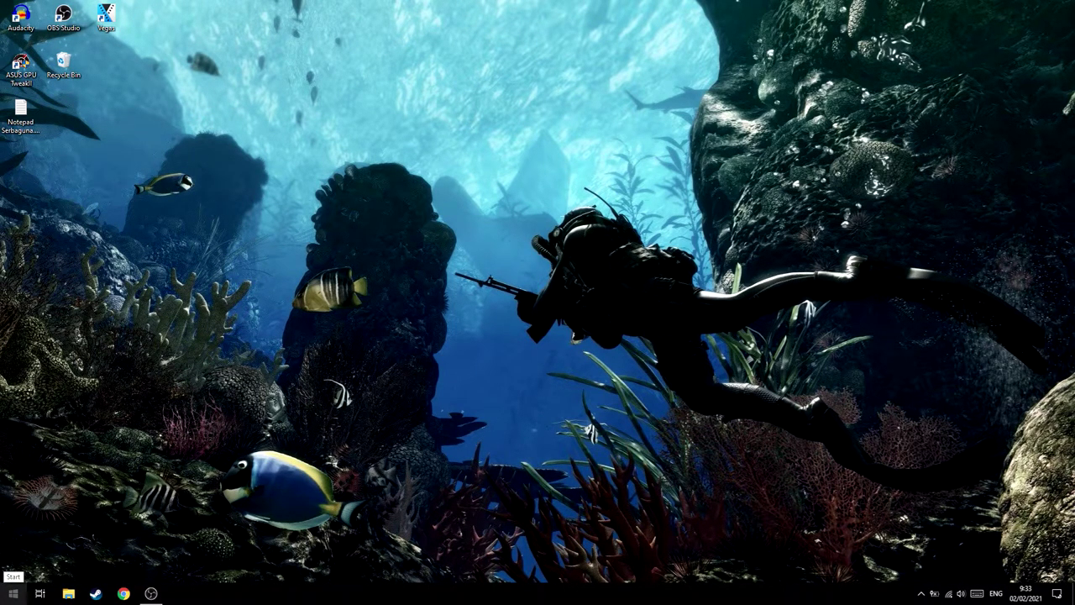
# - Open Device Manager and move its window to the middle of the desktop
pyautogui.rightClick(14, 592)
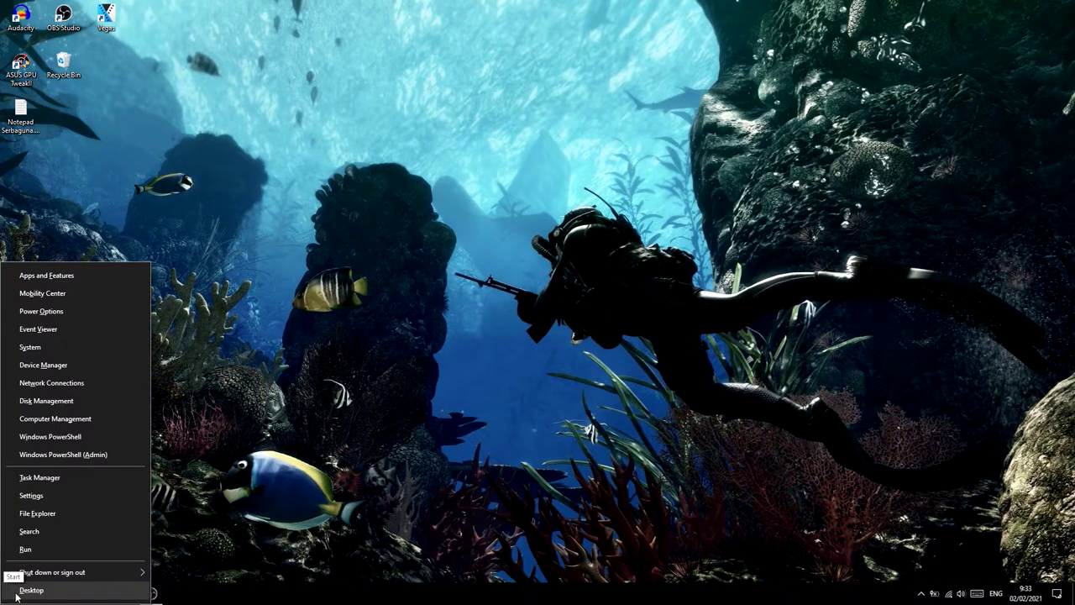
pyautogui.click(72, 366)
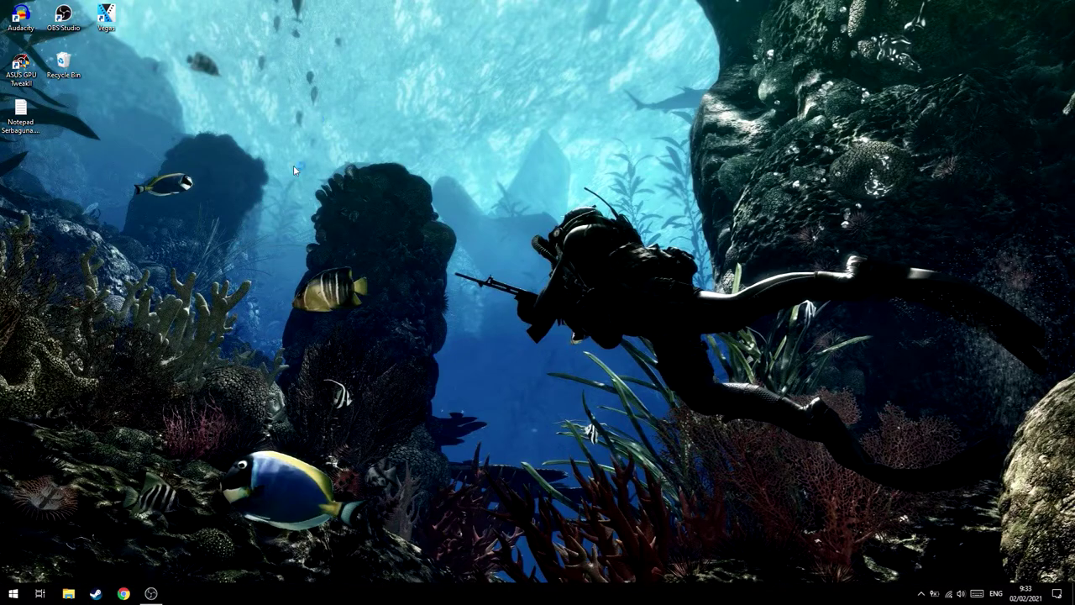
pyautogui.moveTo(206, 39); pyautogui.dragTo(490, 147)
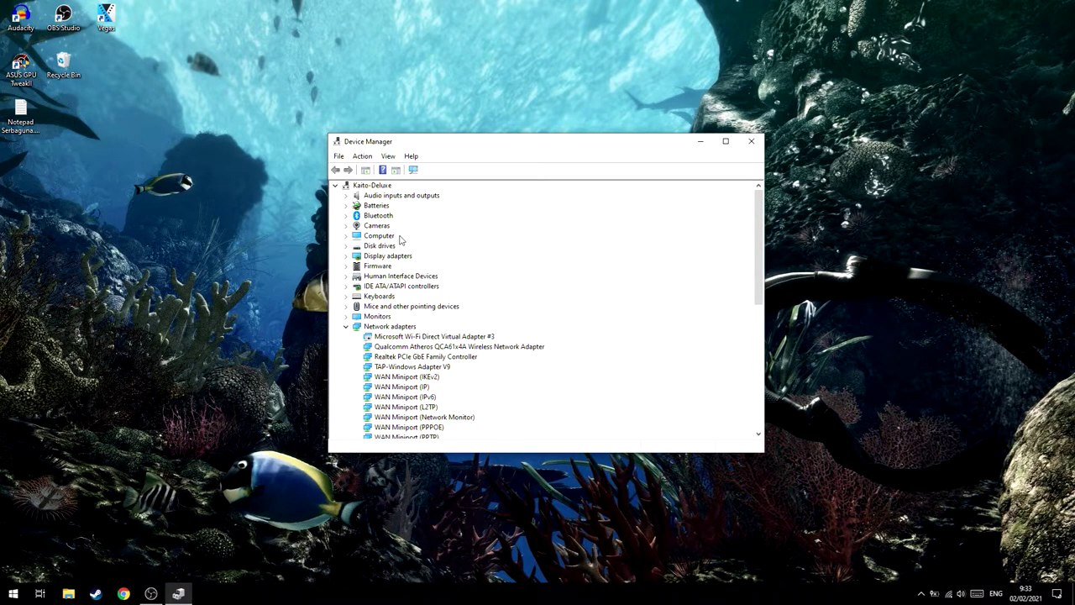
# - Expand the Batteries category and disable the Microsoft AC Adapter device, confirming the prompt
pyautogui.click(346, 206)
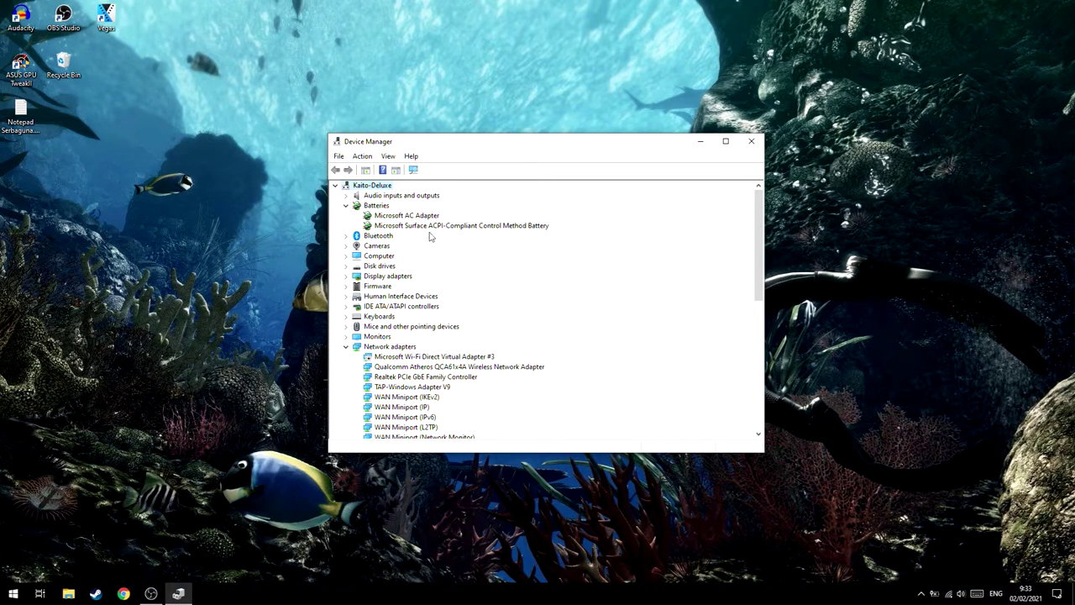
pyautogui.scroll(-4, 610, 288)
pyautogui.scroll(4, 590, 300)
pyautogui.click(408, 217)
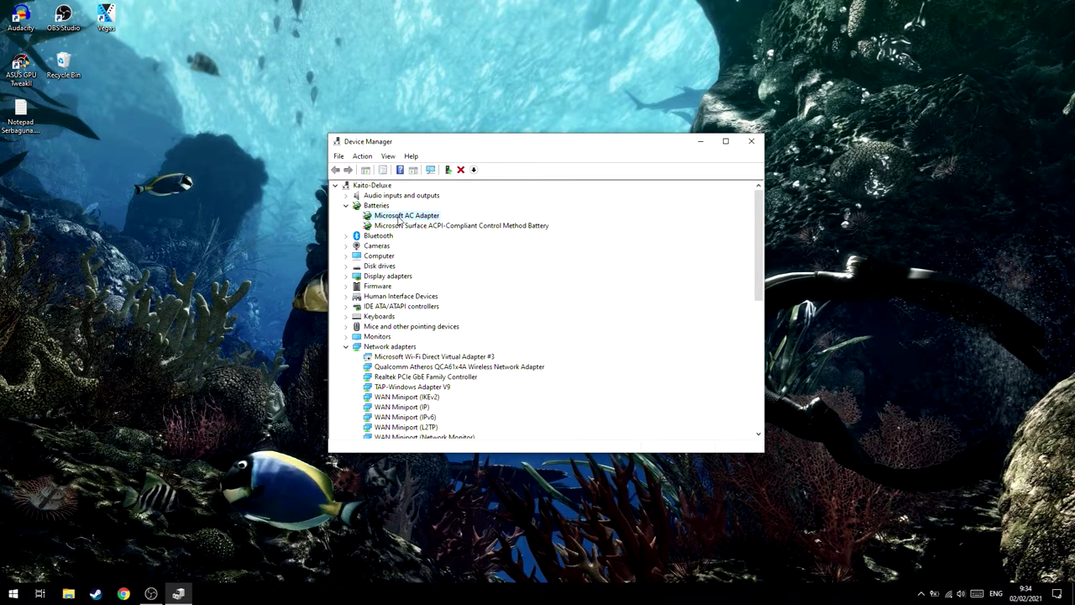
pyautogui.rightClick(400, 220)
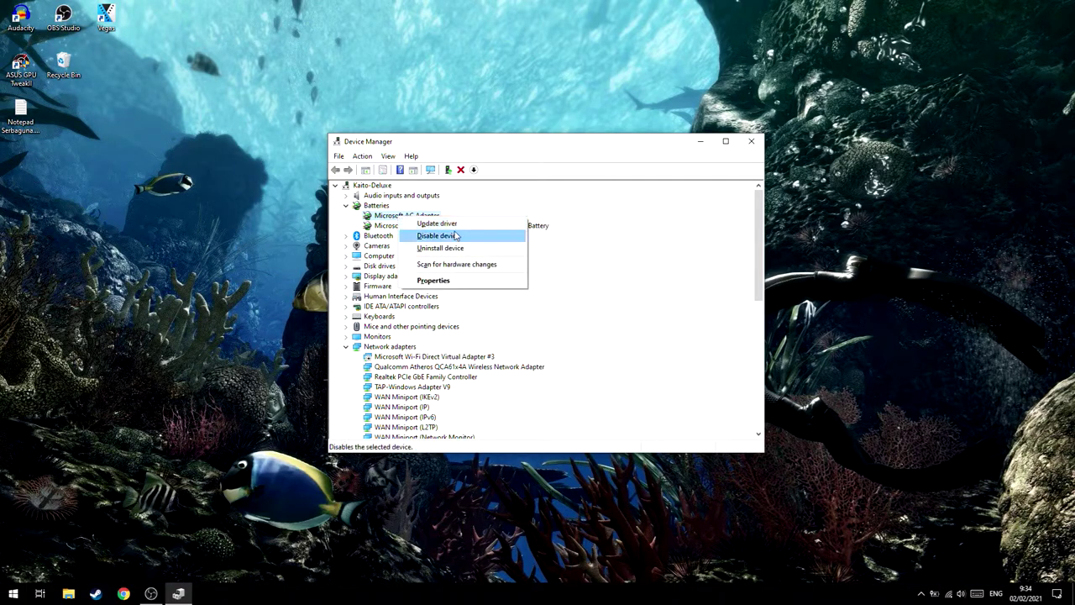
pyautogui.click(436, 236)
pyautogui.click(576, 310)
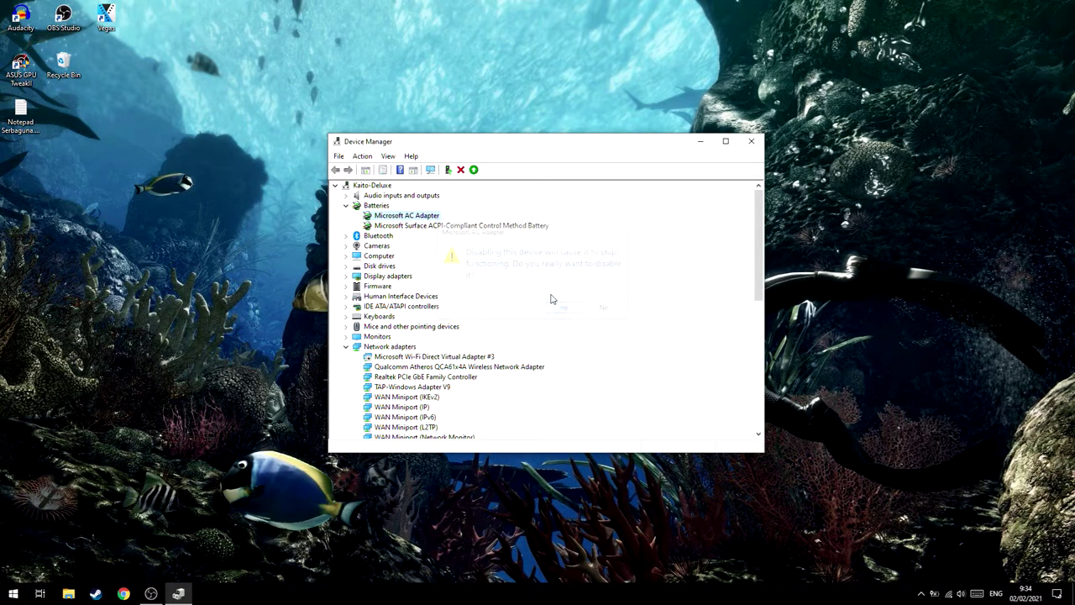
# - Disable the Microsoft Surface ACPI-Compliant Control Method Battery device and confirm
pyautogui.rightClick(409, 228)
pyautogui.click(453, 245)
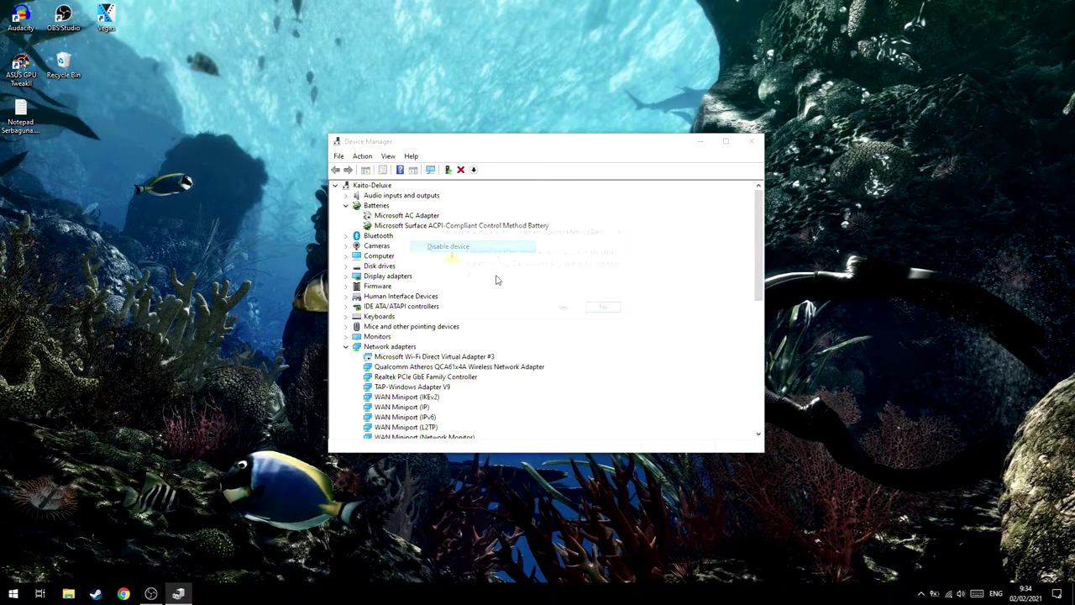
pyautogui.click(559, 311)
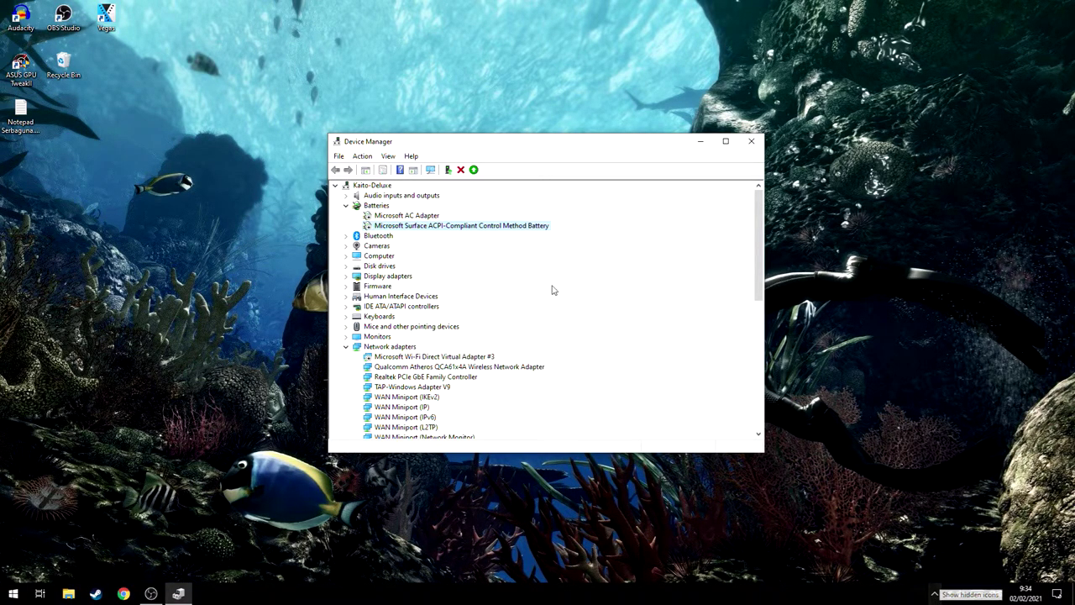
# - Re-enable the Microsoft Surface ACPI-Compliant Control Method Battery and the Microsoft AC Adapter
pyautogui.rightClick(419, 228)
pyautogui.click(465, 250)
pyautogui.click(402, 216)
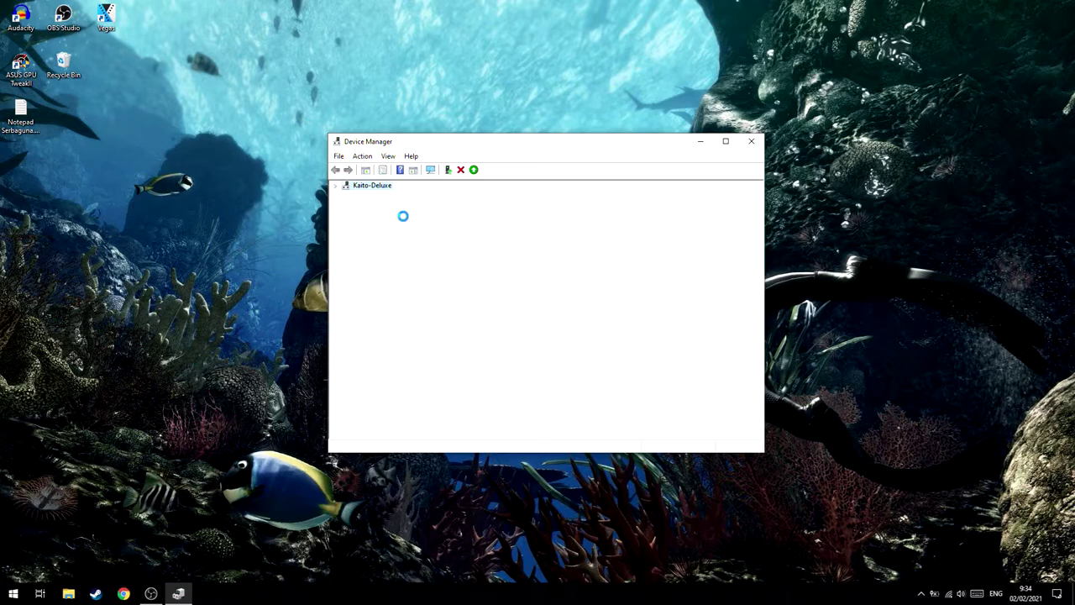
pyautogui.rightClick(404, 216)
pyautogui.click(458, 242)
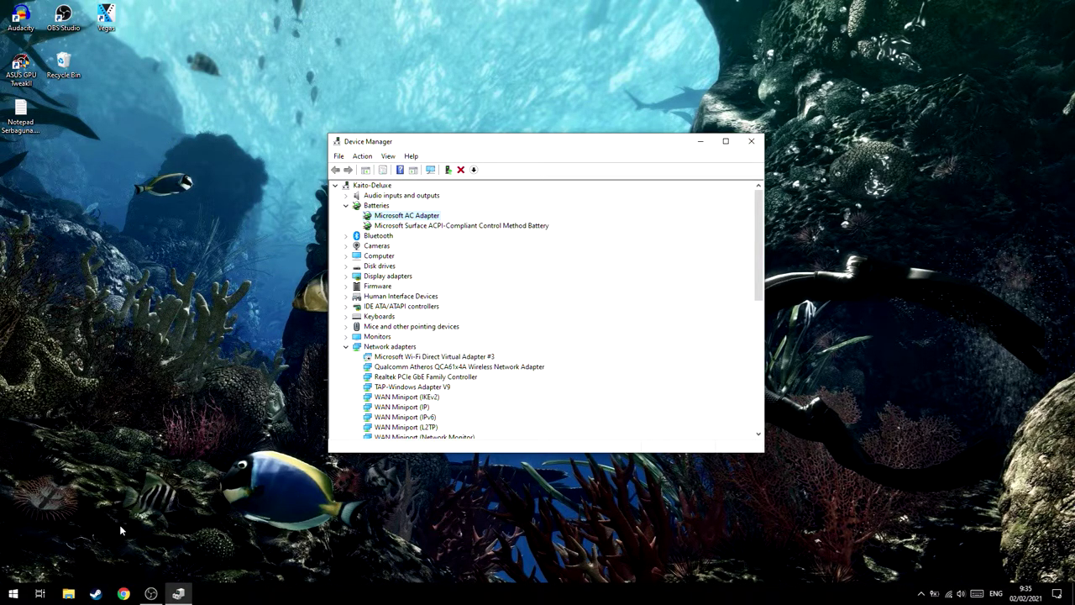
# - Switch to Steam, search the store for "driver" and look through the Driver Booster for Steam page
pyautogui.click(96, 592)
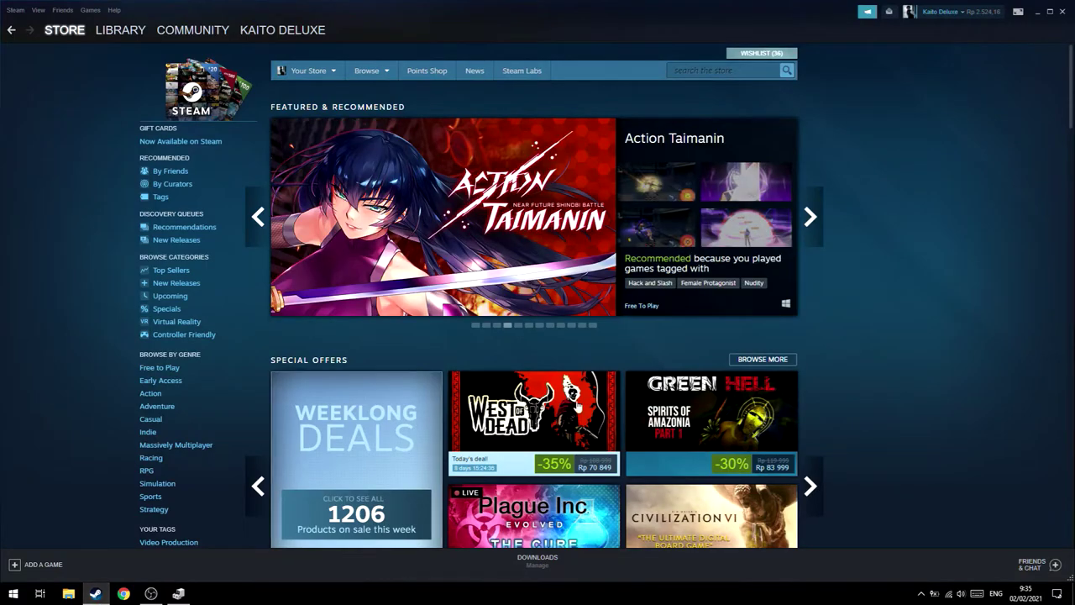
pyautogui.click(712, 71)
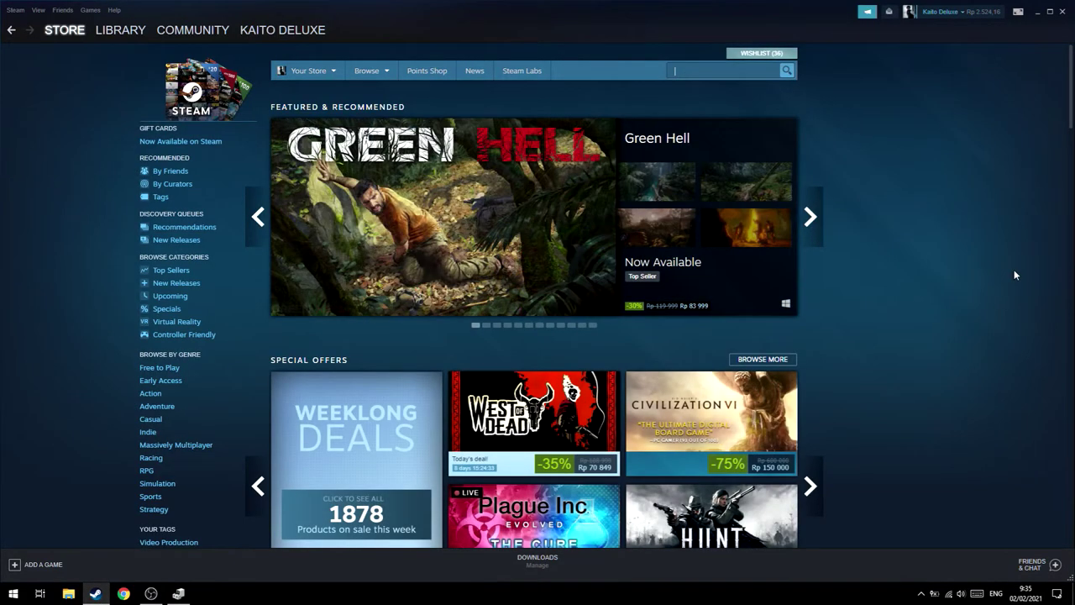
pyautogui.write('driver')
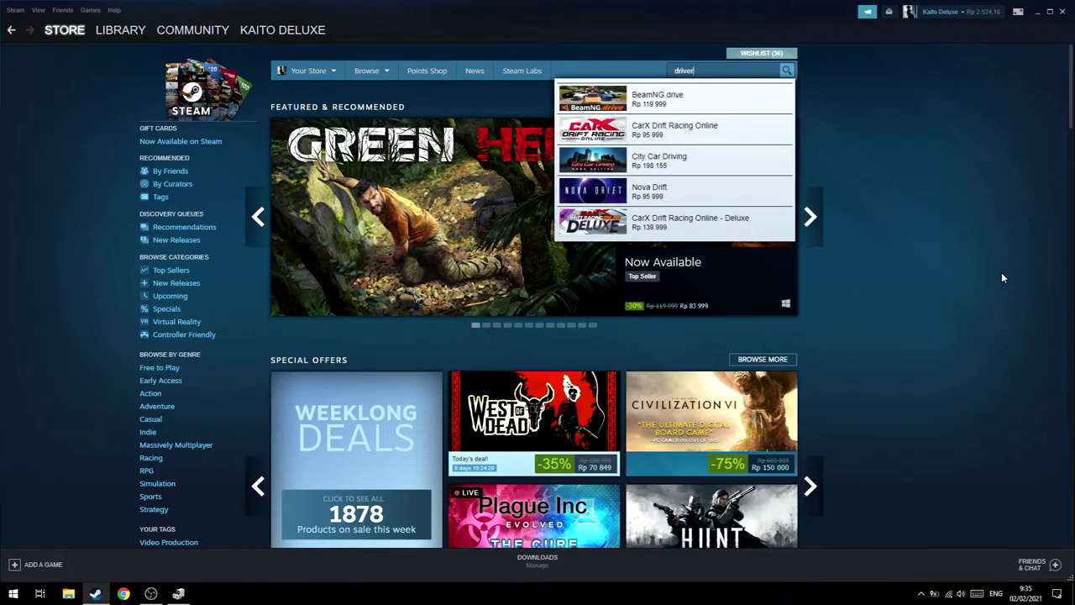
pyautogui.click(680, 102)
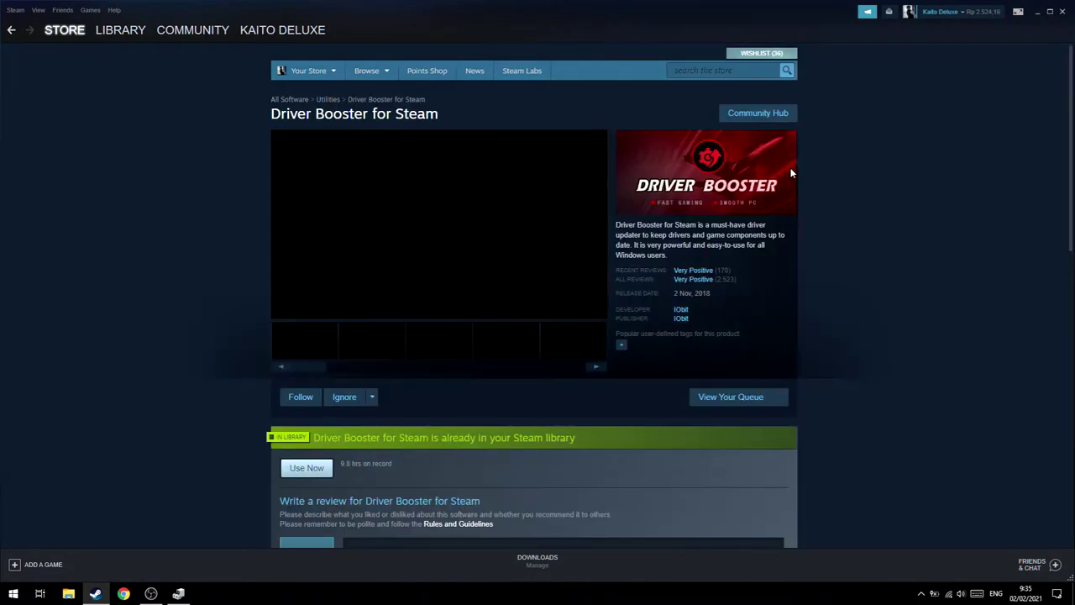
pyautogui.scroll(-3, 581, 341)
pyautogui.scroll(2, 580, 341)
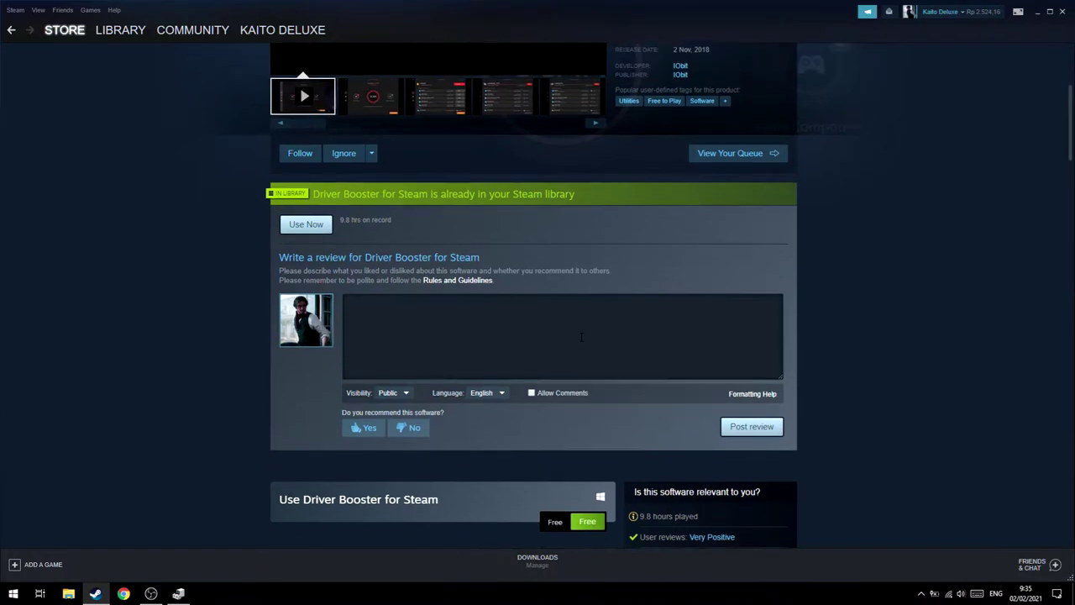
pyautogui.scroll(-4, 647, 361)
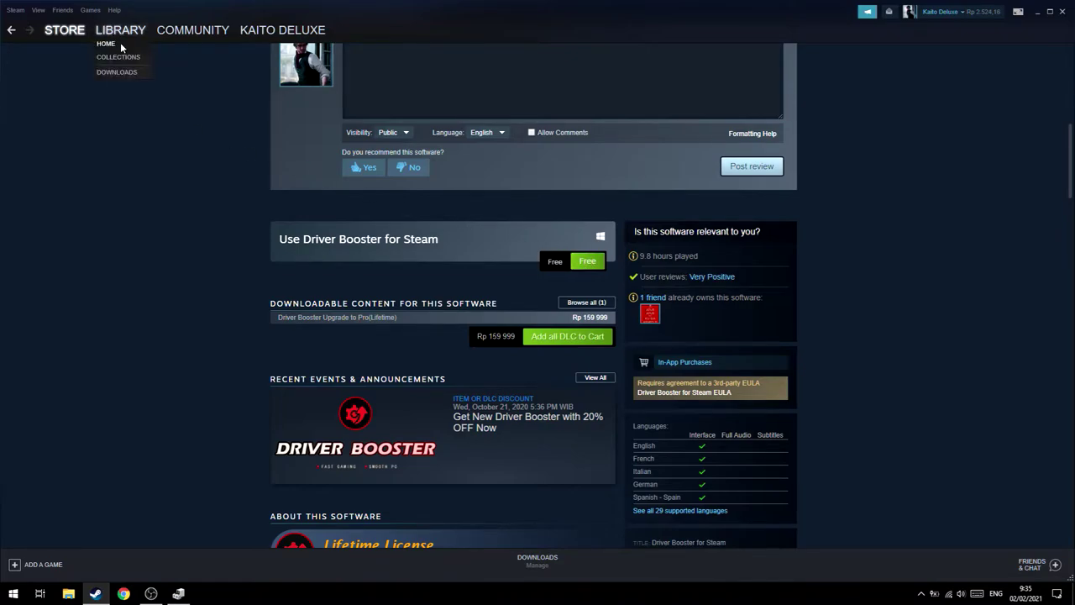
# - Launch Driver Booster for Steam from the Steam library and scan the computer for outdated drivers
pyautogui.click(126, 57)
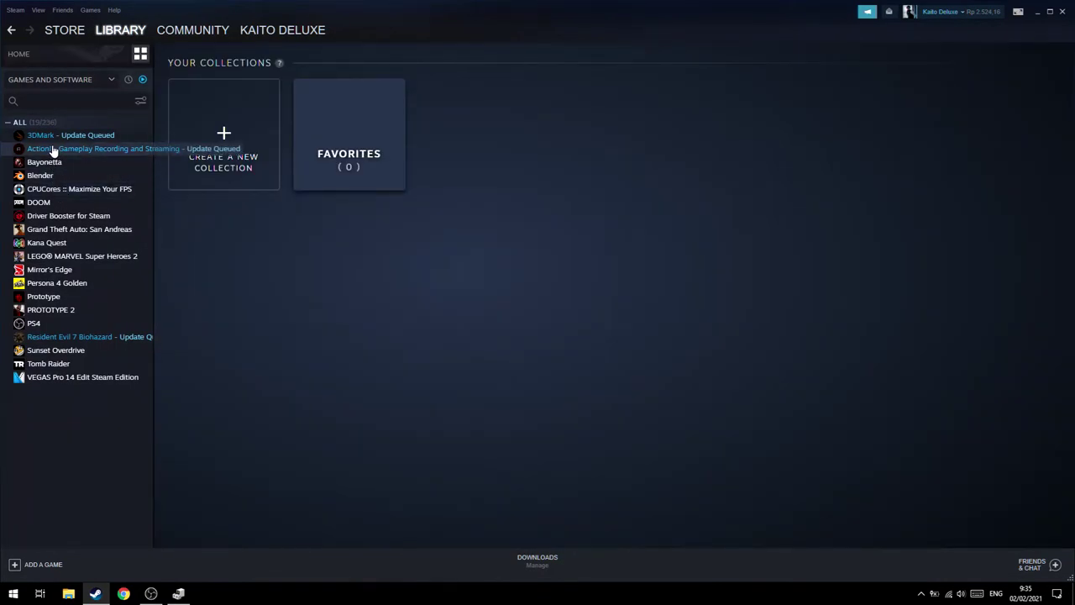
pyautogui.click(49, 163)
pyautogui.press('Down')
pyautogui.press('Down')
pyautogui.press('Down')
pyautogui.press('Down')
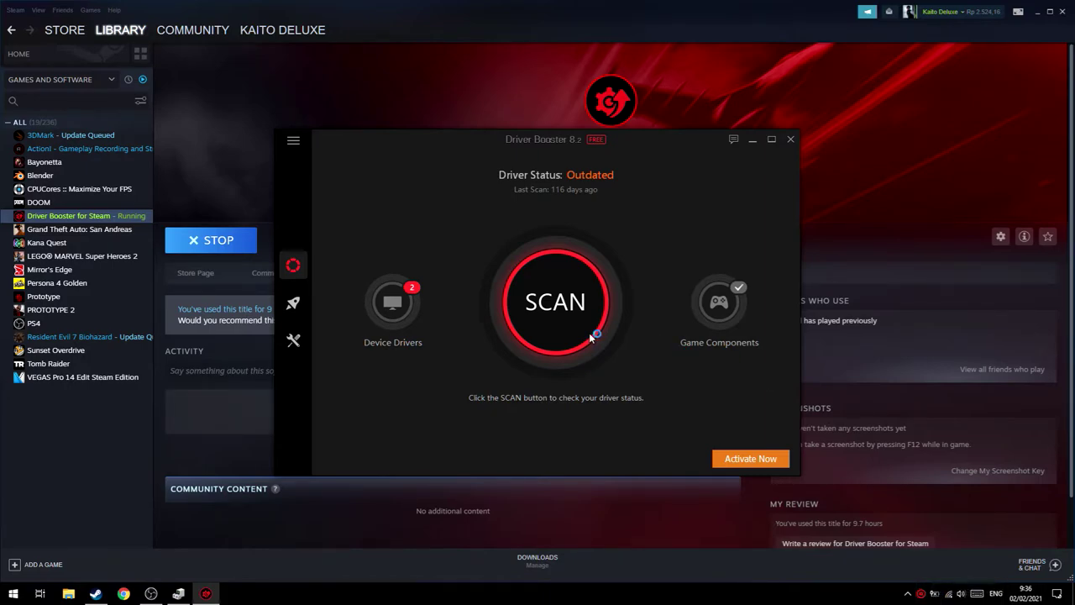
pyautogui.click(556, 333)
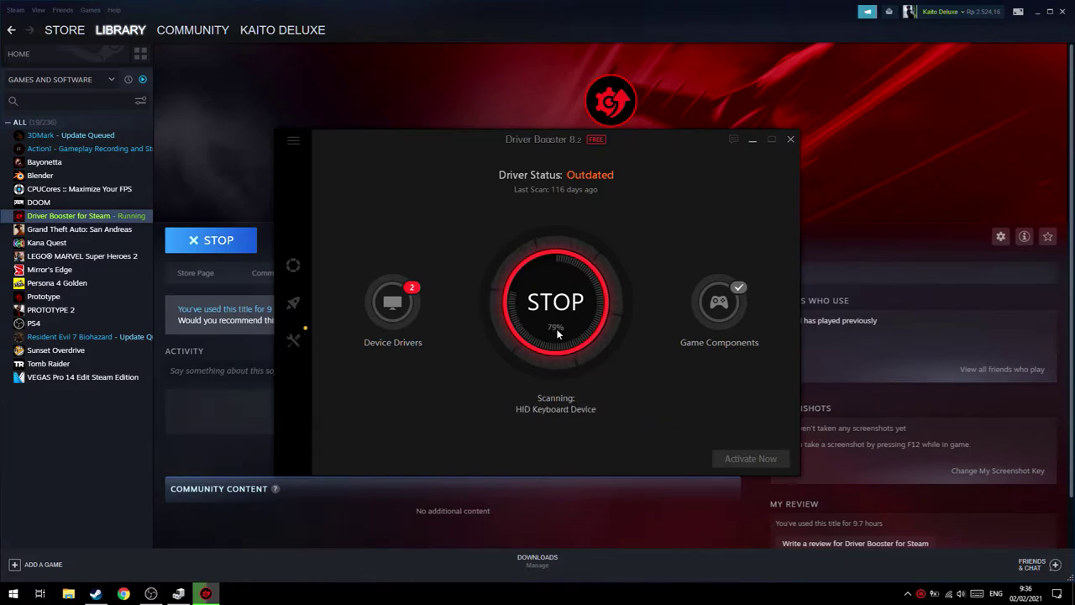
pyautogui.click(556, 334)
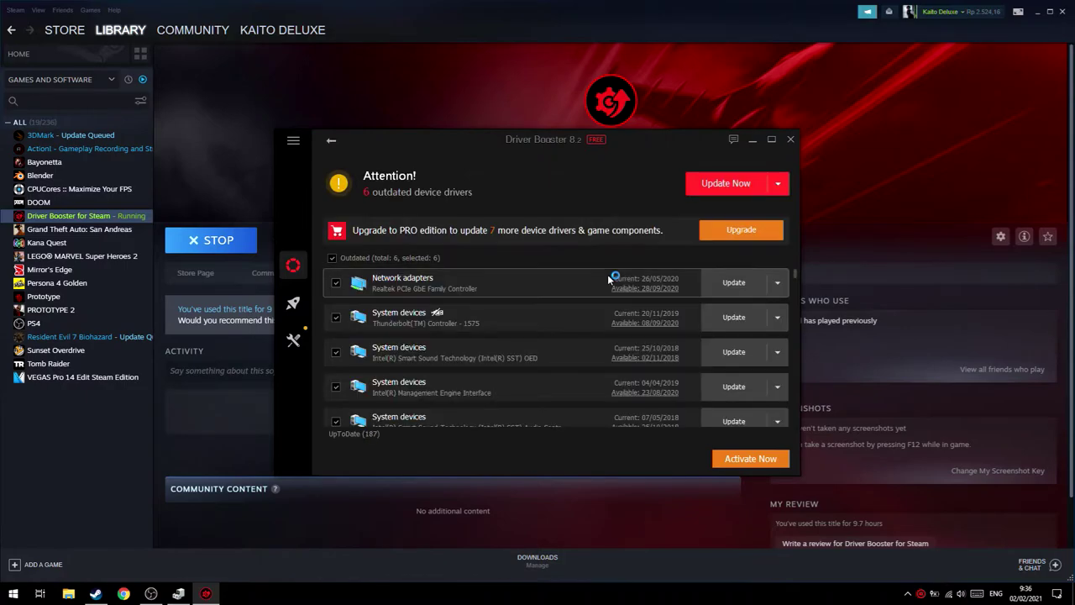
# - Examine the scan's list of outdated and up-to-date device drivers, including their current and available dates
pyautogui.scroll(-3, 589, 323)
pyautogui.scroll(3, 591, 322)
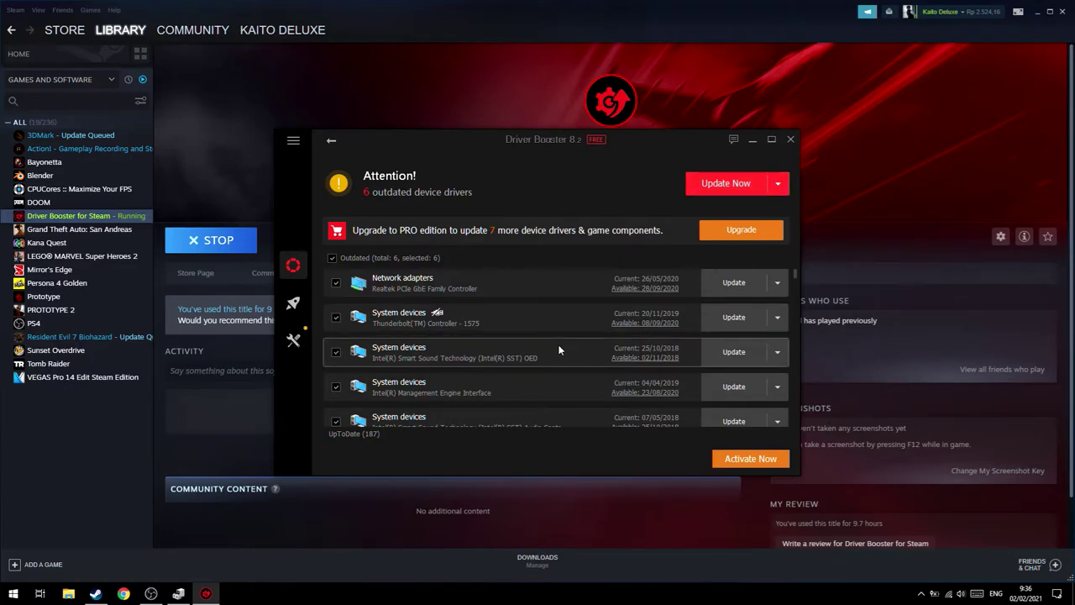
pyautogui.scroll(-5, 551, 319)
pyautogui.scroll(5, 516, 363)
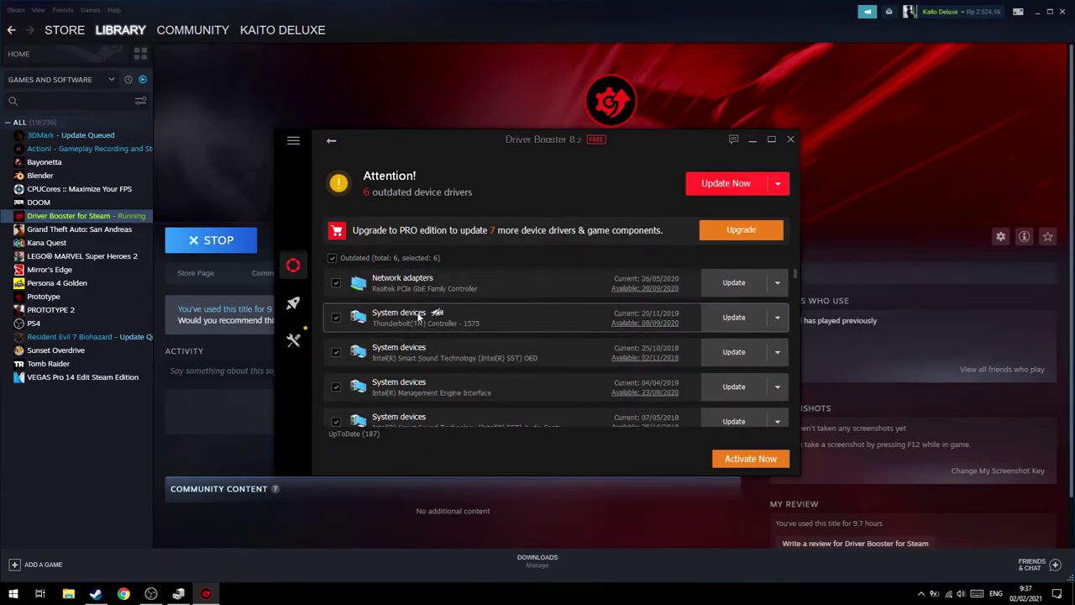
pyautogui.scroll(-5, 420, 319)
pyautogui.scroll(5, 400, 286)
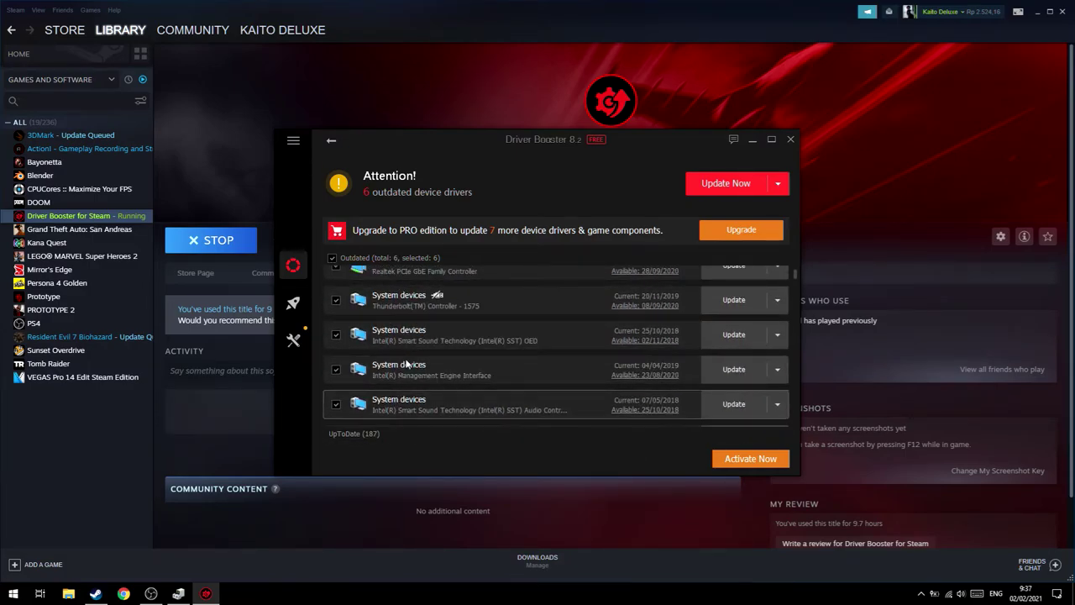
pyautogui.scroll(-2, 489, 345)
pyautogui.scroll(2, 430, 360)
pyautogui.scroll(1, 430, 360)
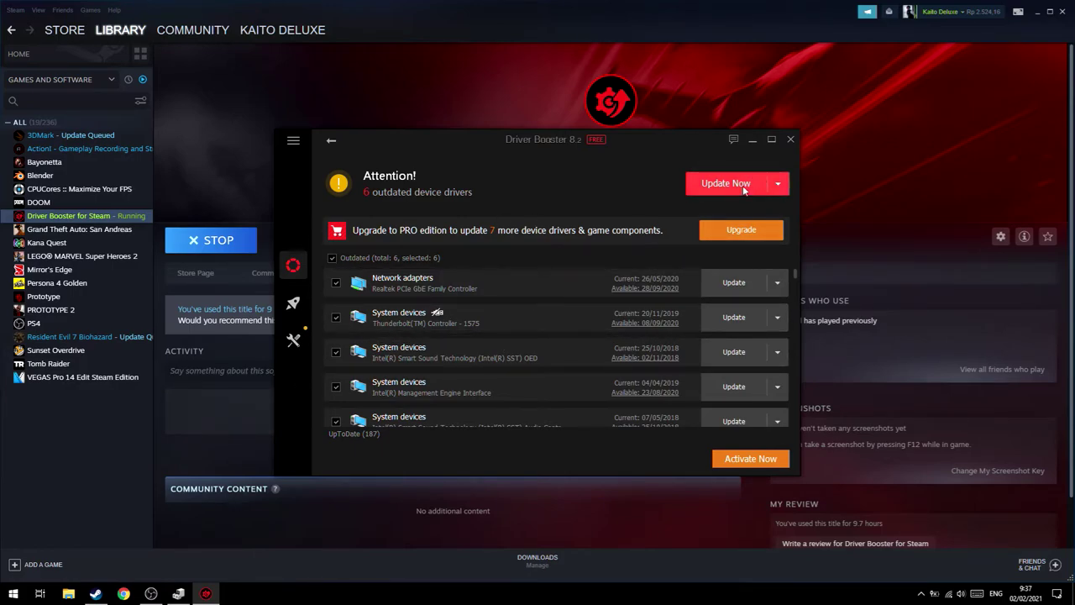
pyautogui.scroll(-4, 571, 359)
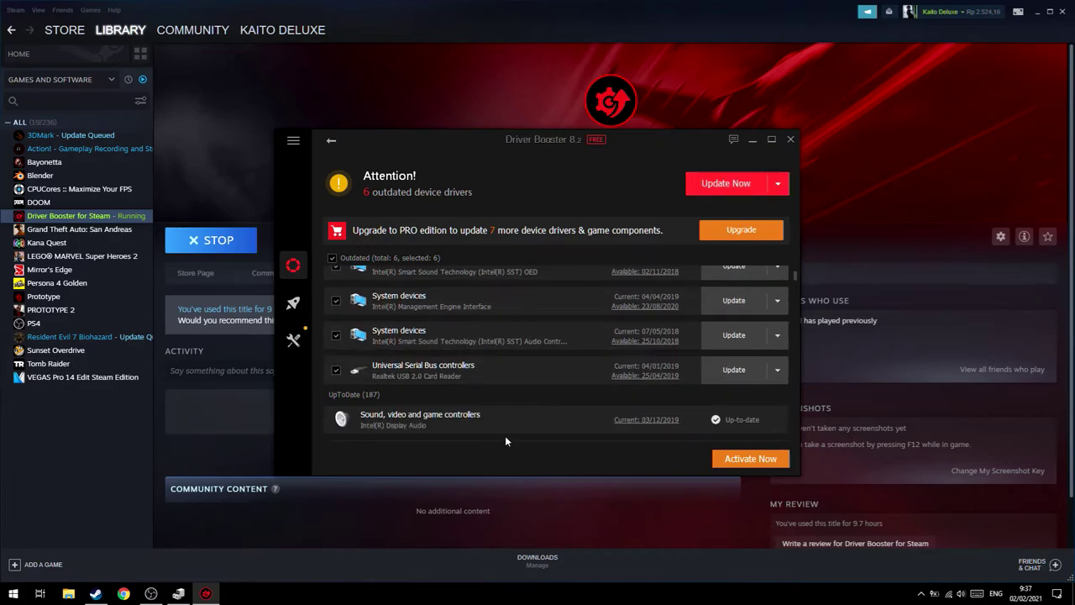
# - Close Driver Booster and the Steam window to return to Device Manager
pyautogui.click(791, 138)
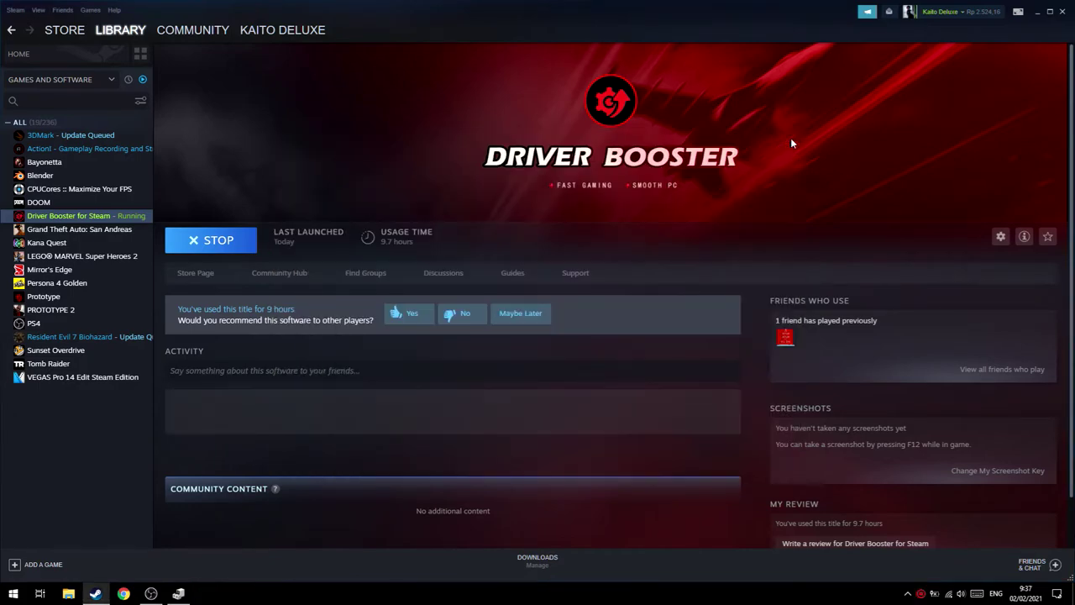
pyautogui.click(1063, 12)
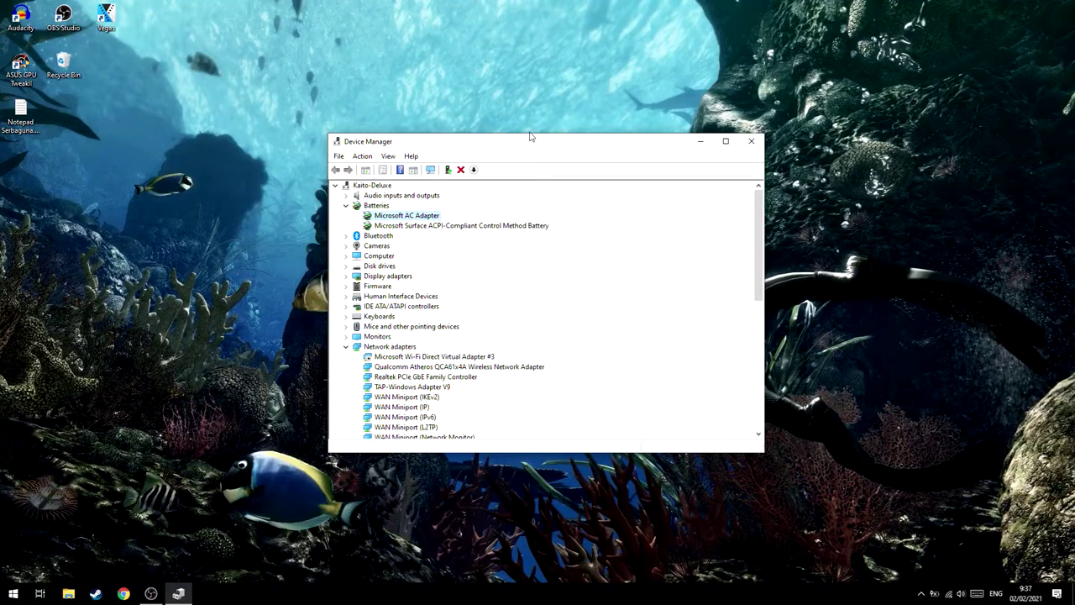